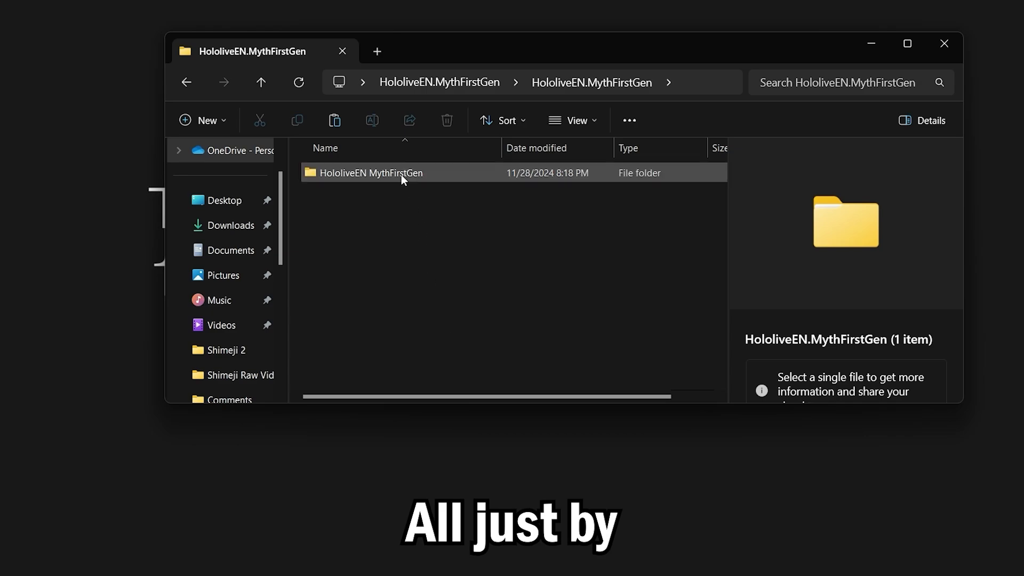
# Open the HololiveEN MythFirstGen folder and launch the HololiveEN Myth Shimeji-ee application
pyautogui.doubleClick(401, 175)
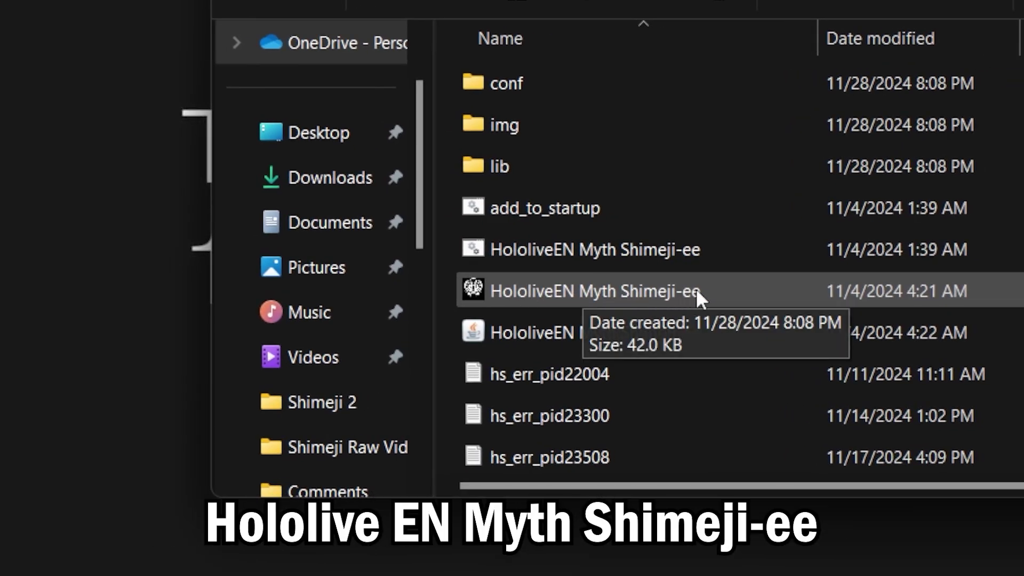
pyautogui.doubleClick(564, 291)
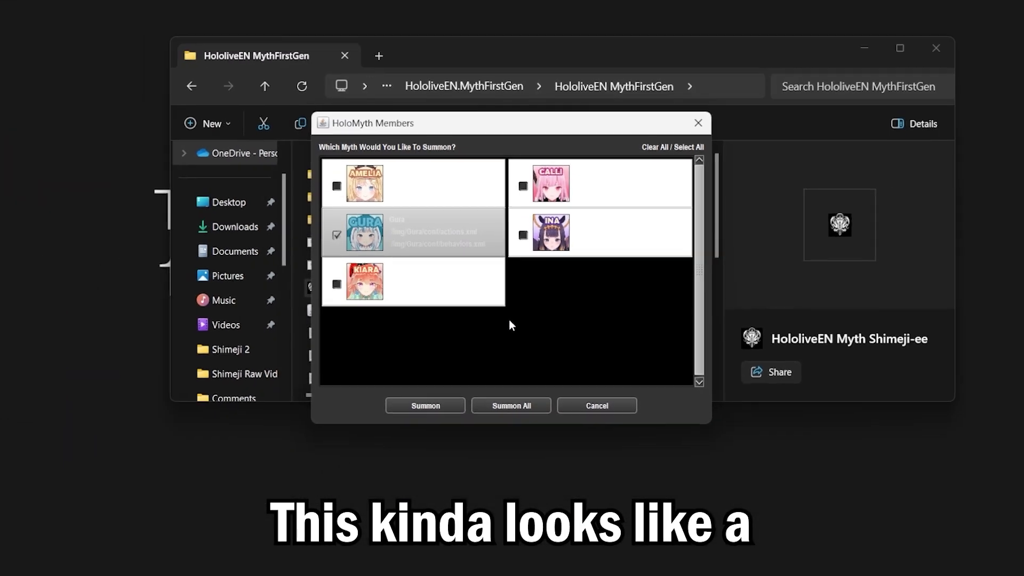
# Tick Amelia in the HoloMyth Members picker for summoning
pyautogui.click(411, 196)
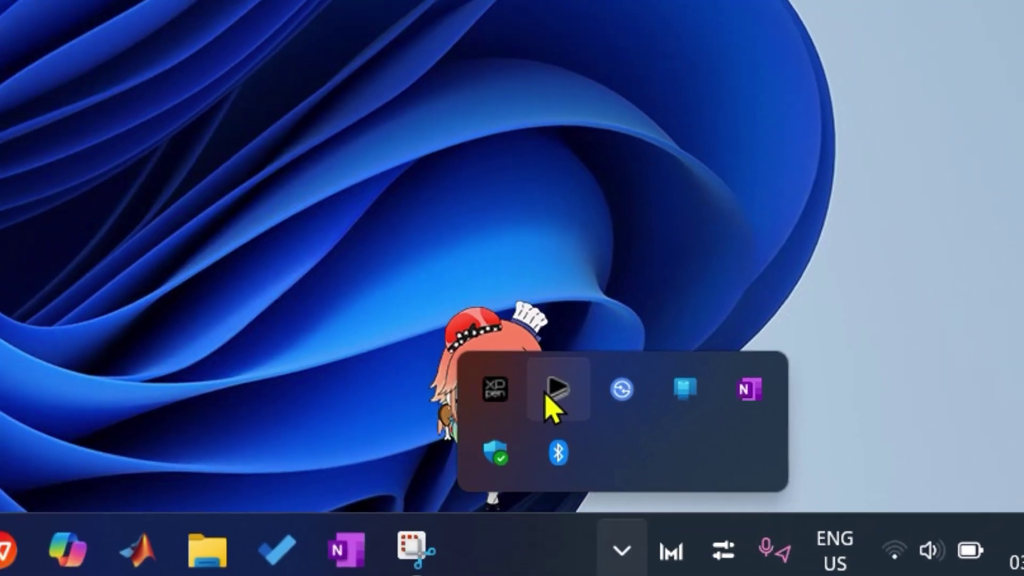
# Open the Shimeji-ee control window from the tray icon and go to Settings
pyautogui.rightClick(482, 335)
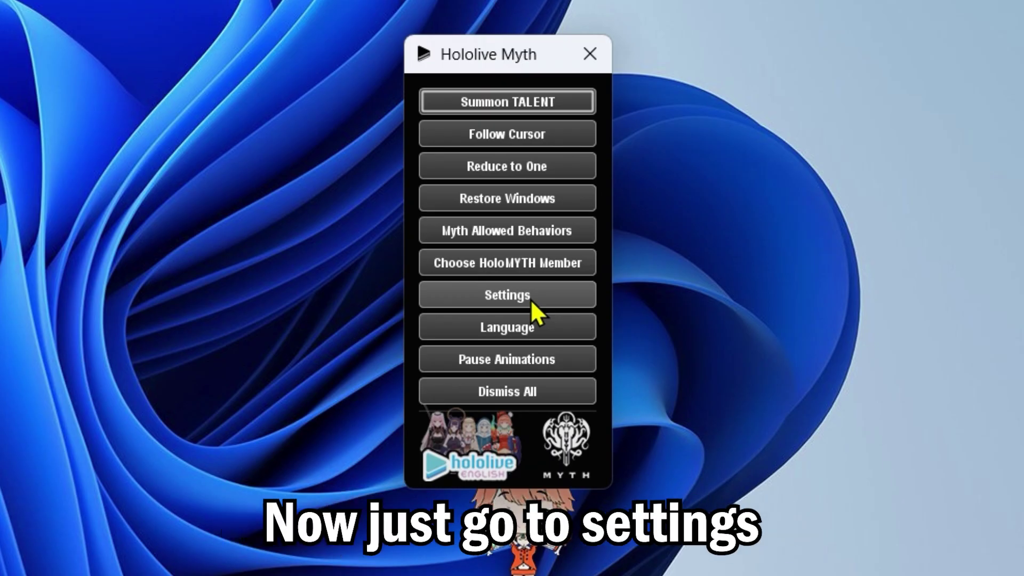
pyautogui.click(528, 296)
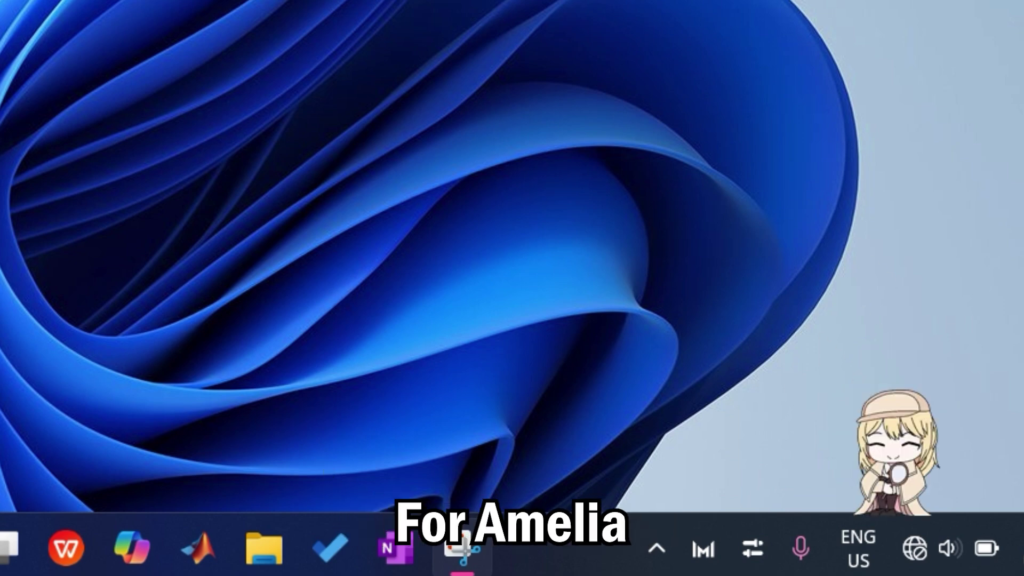
# Trigger Amelia's Amelia Time Glitch behaviour from her Set Behaviour menu, twice
pyautogui.rightClick(889, 496)
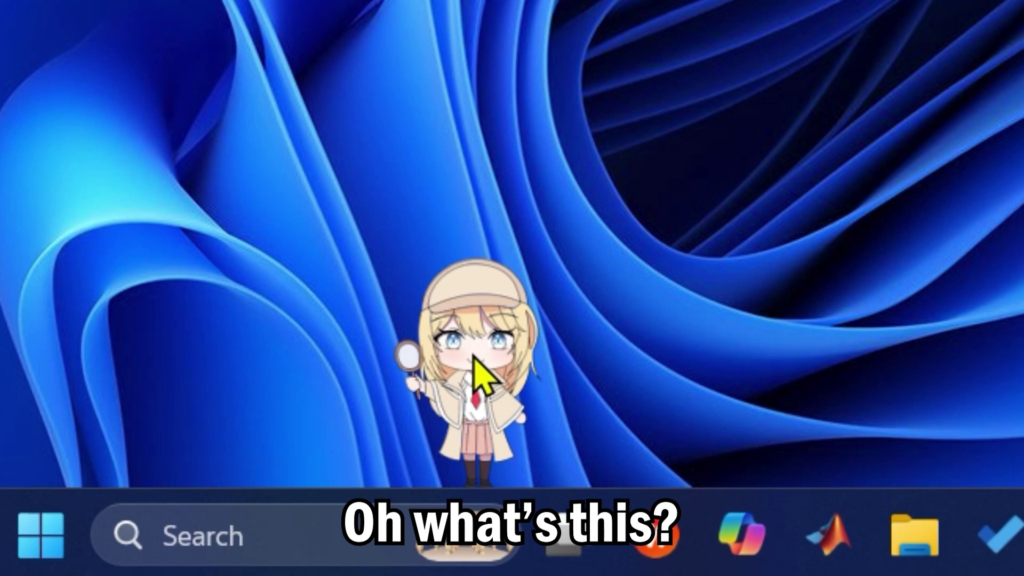
pyautogui.rightClick(485, 313)
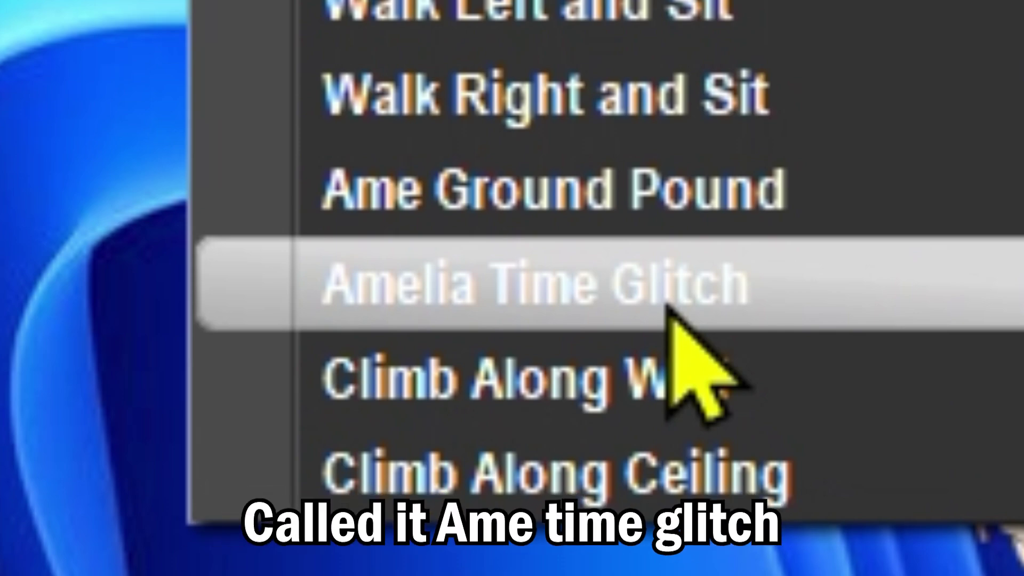
pyautogui.click(669, 316)
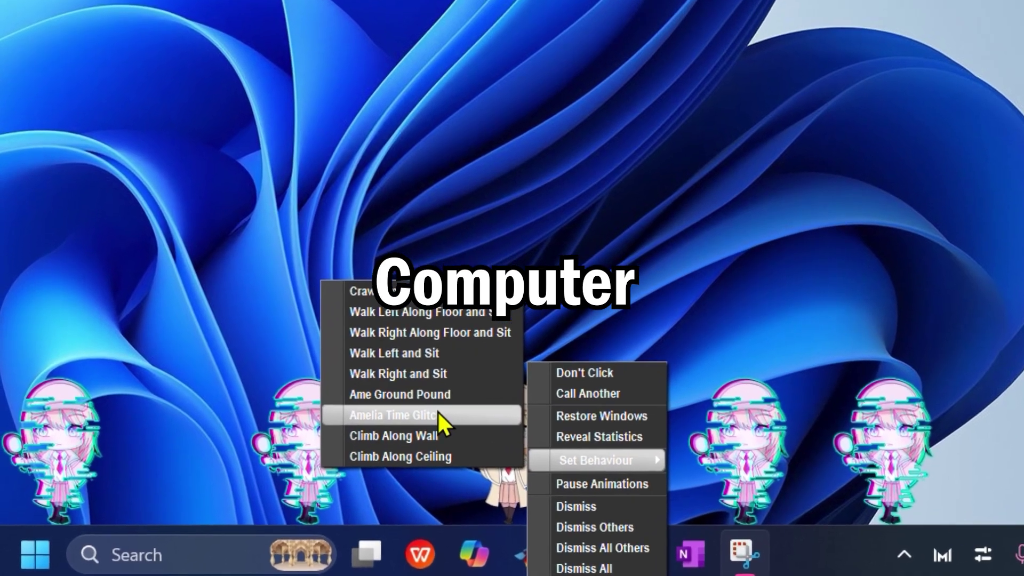
pyautogui.click(432, 412)
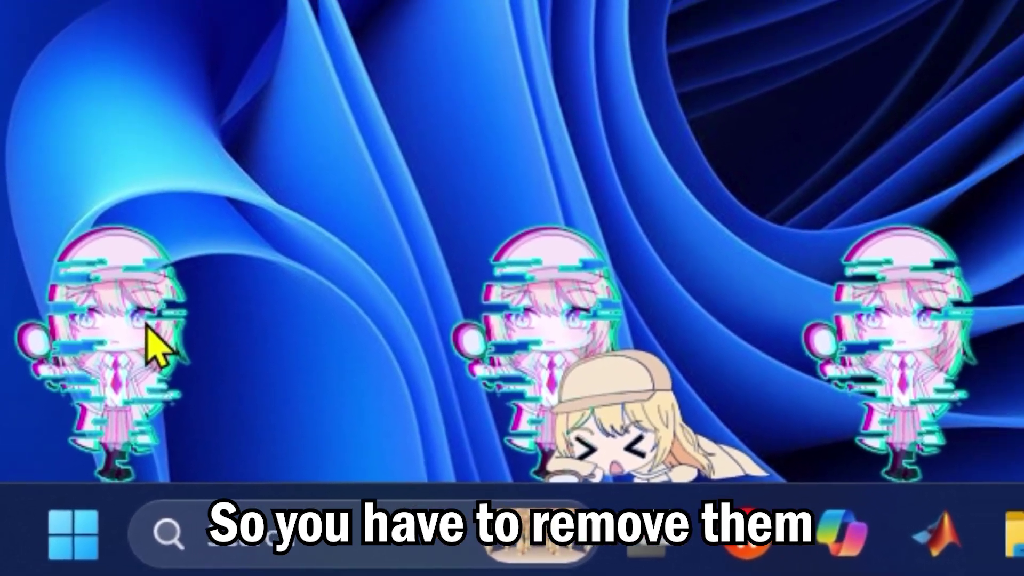
# Dismiss one glitch after-image, then bring up a pet's menu to dismiss the rest
pyautogui.rightClick(152, 344)
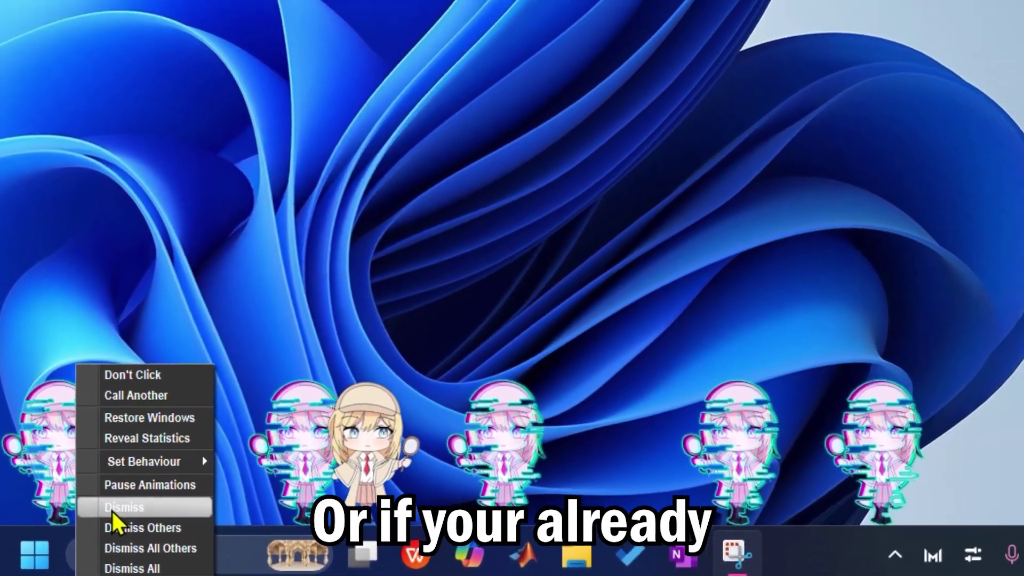
pyautogui.click(112, 510)
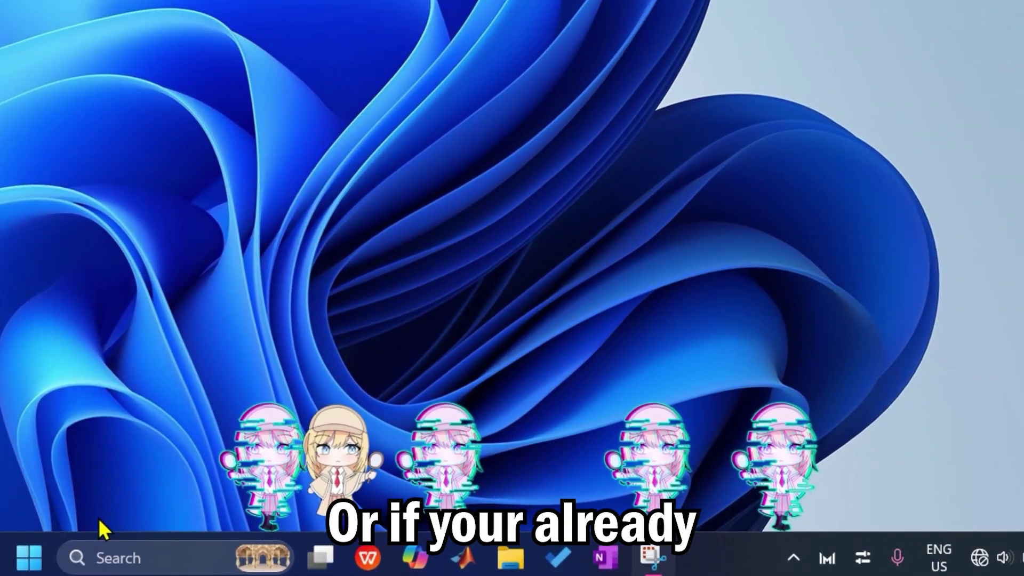
pyautogui.rightClick(272, 457)
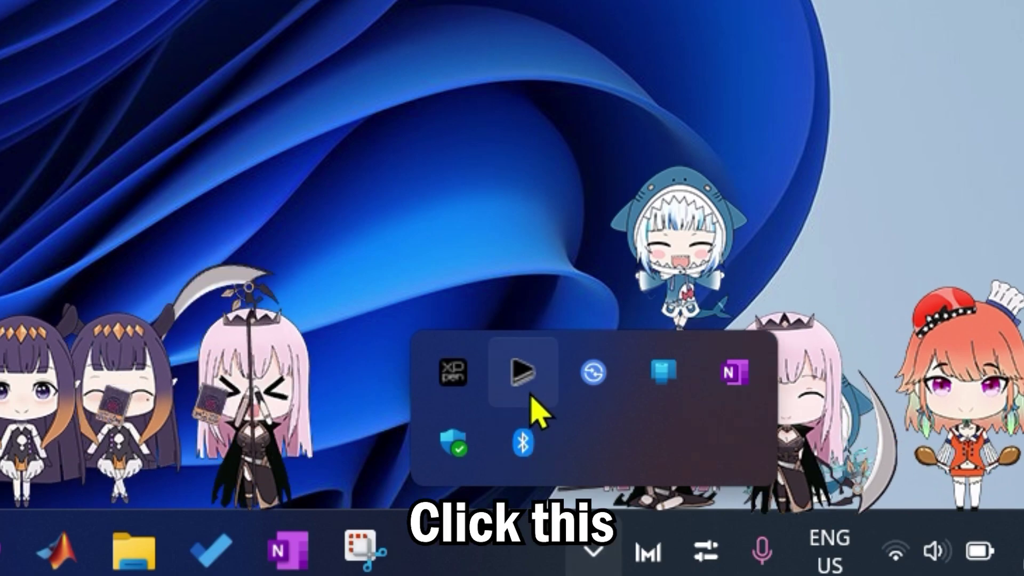
# Untick Enable Ame Glitch After-Images under Myth Allowed Behaviors
pyautogui.click(522, 370)
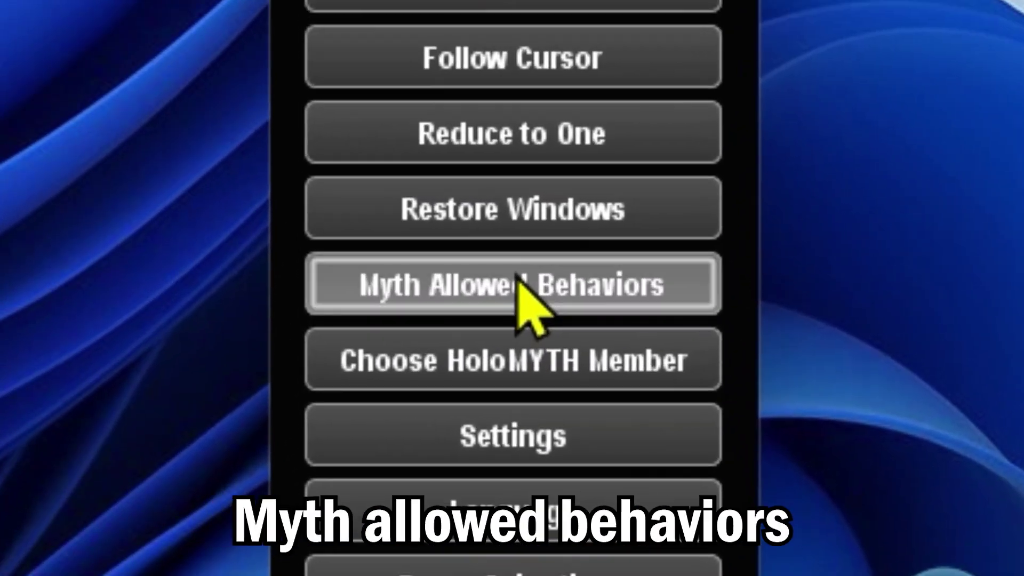
pyautogui.click(518, 282)
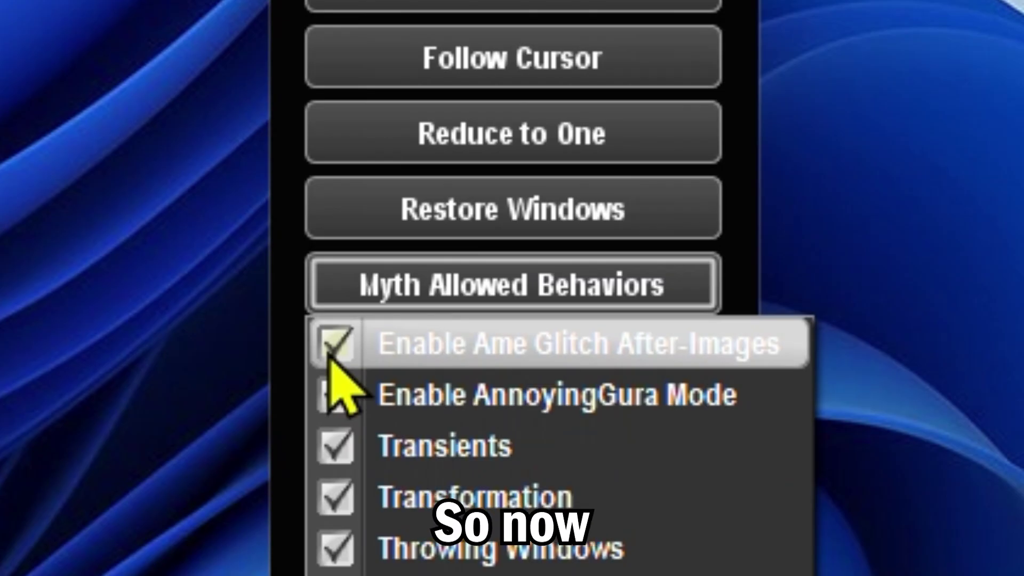
pyautogui.click(338, 352)
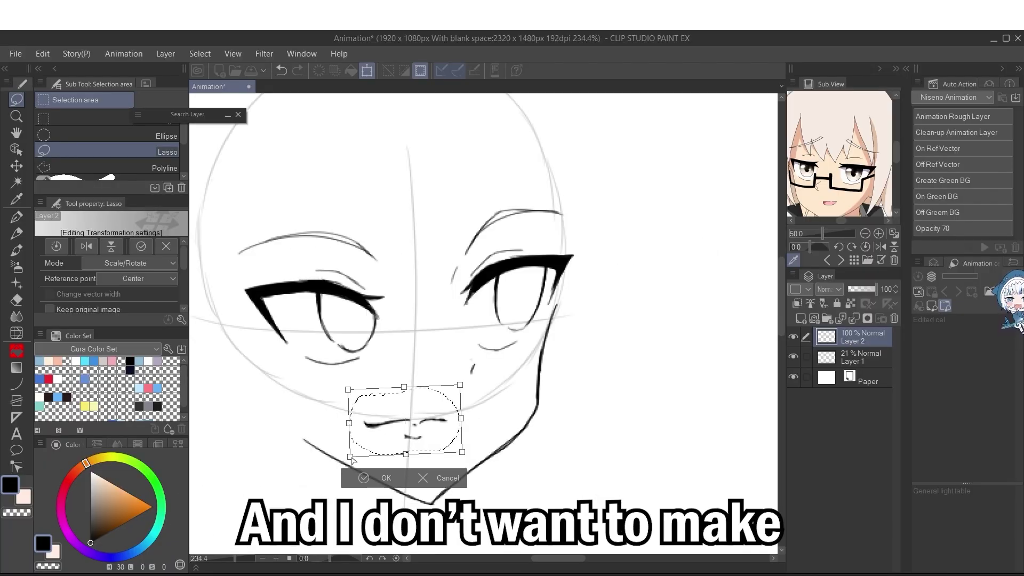
# Squash the mouth sketch vertically, then tilt and resize it slightly
pyautogui.moveTo(353, 459); pyautogui.dragTo(355, 453)
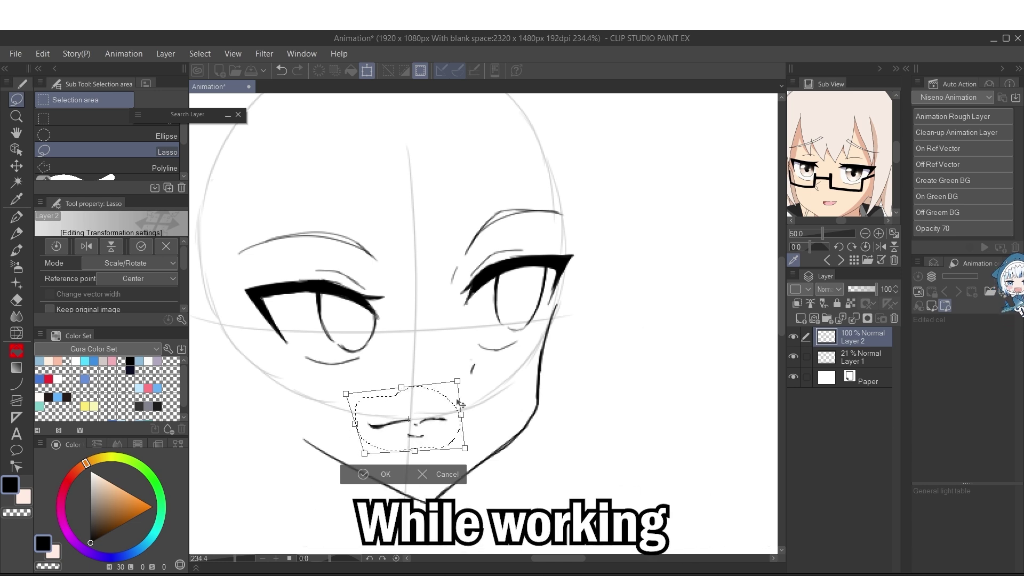
pyautogui.moveTo(464, 356); pyautogui.dragTo(439, 373)
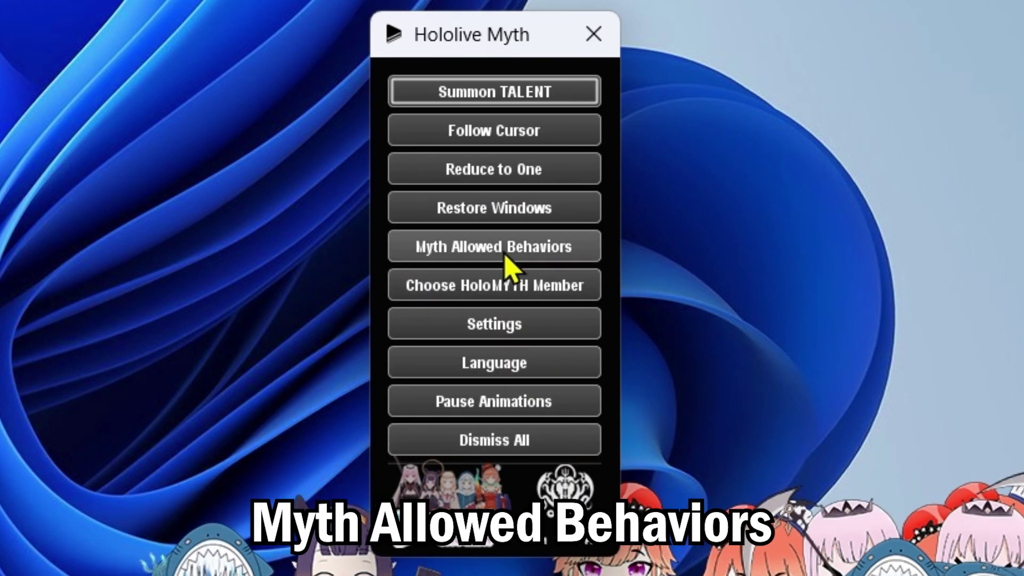
# Enable AnnoyingGura Mode and set Gura's behaviour to Annoying Gura Game
pyautogui.click(504, 248)
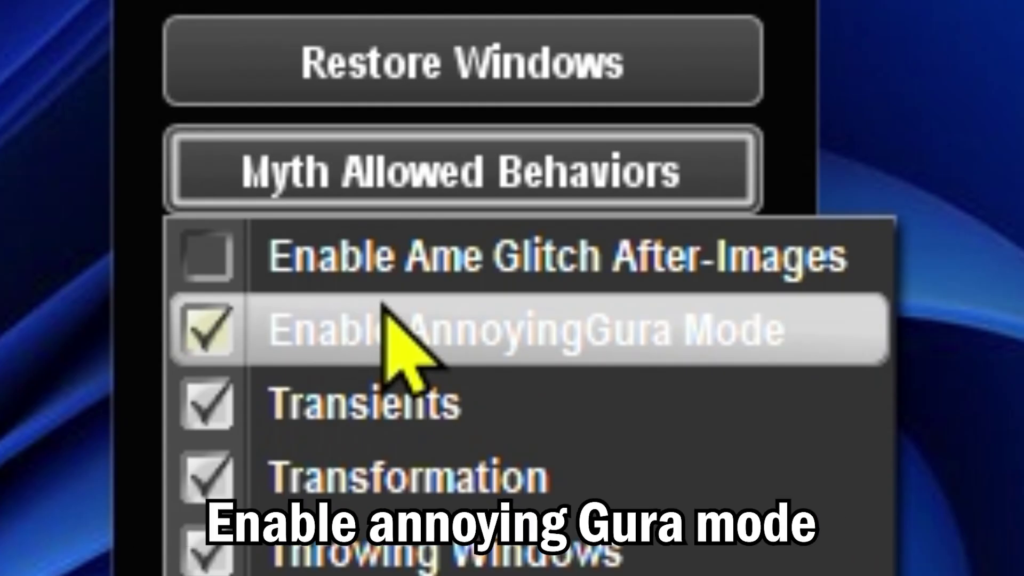
pyautogui.click(382, 308)
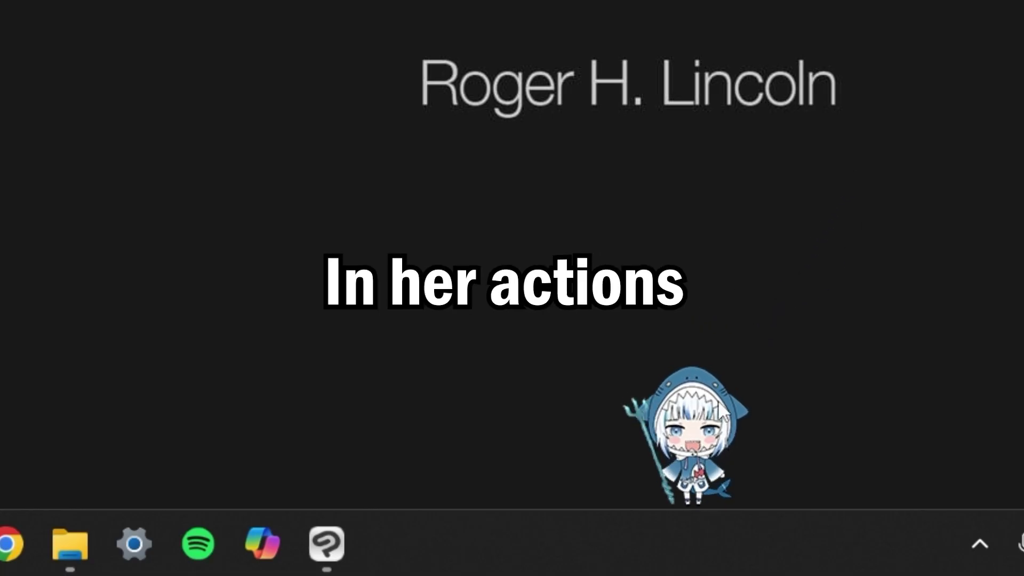
pyautogui.rightClick(709, 313)
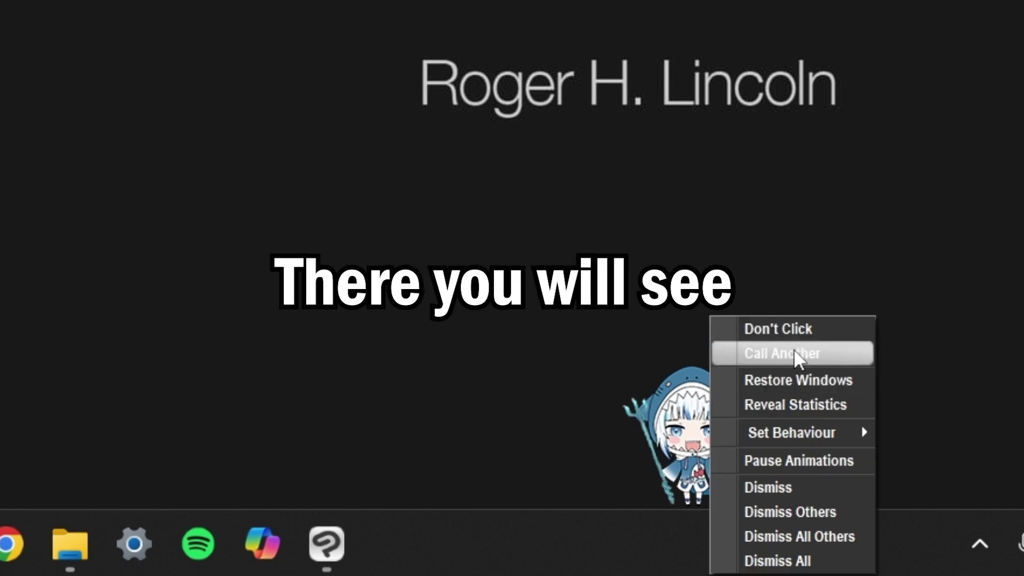
pyautogui.moveTo(695, 431)
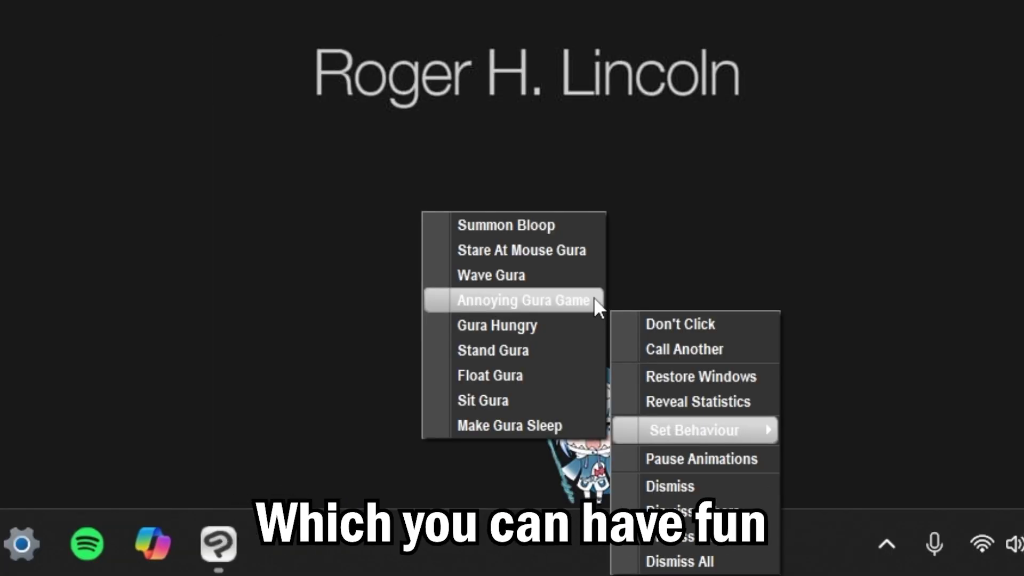
pyautogui.click(747, 332)
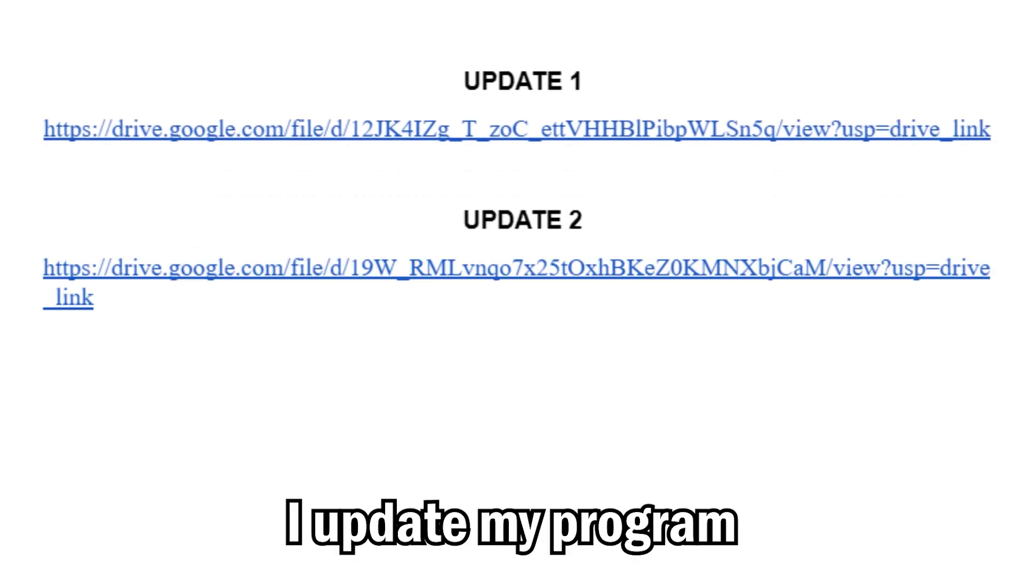
pyautogui.write('g')
pyautogui.write('it')
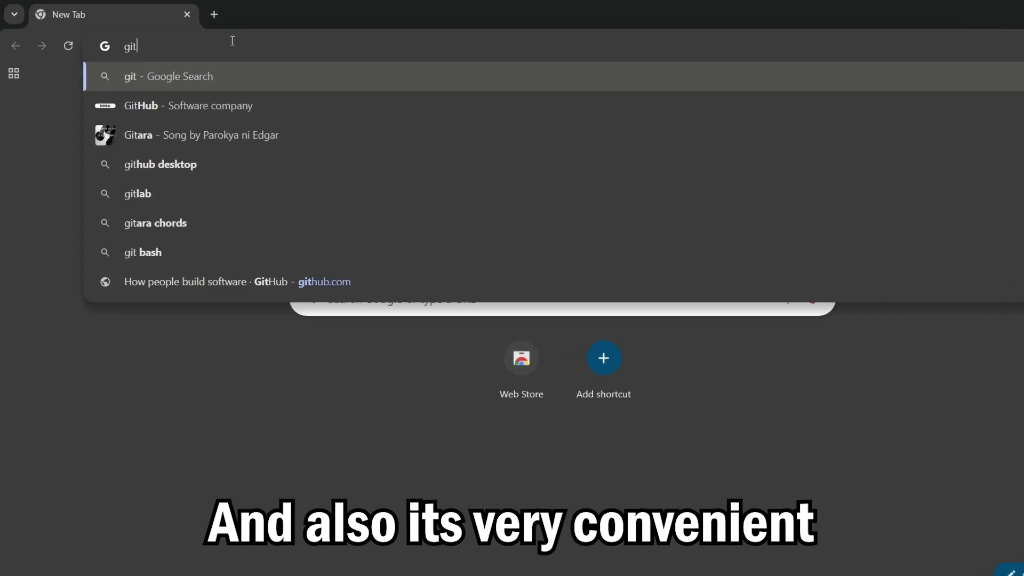
pyautogui.write('hub')
# Go to GitHub, search 'Hololive Desktop', and open the NisenoShitsu/HololiveDesktop repository
pyautogui.press('Return')
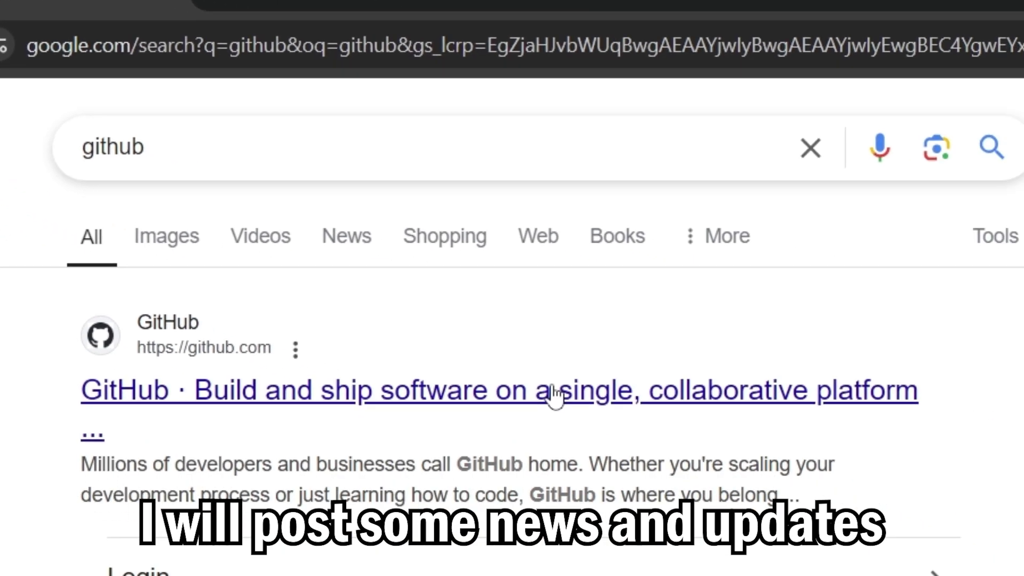
pyautogui.click(554, 394)
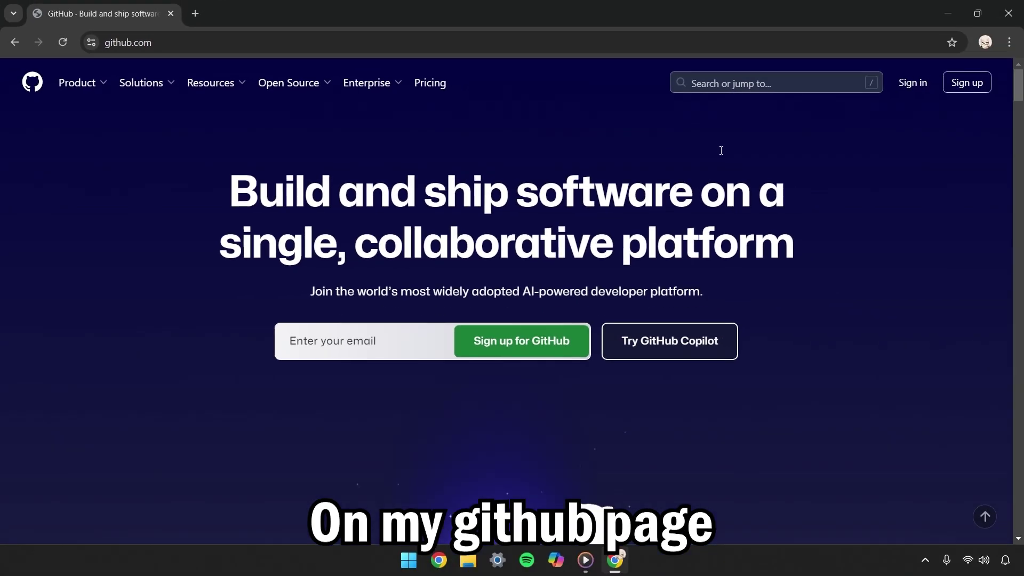
pyautogui.click(741, 83)
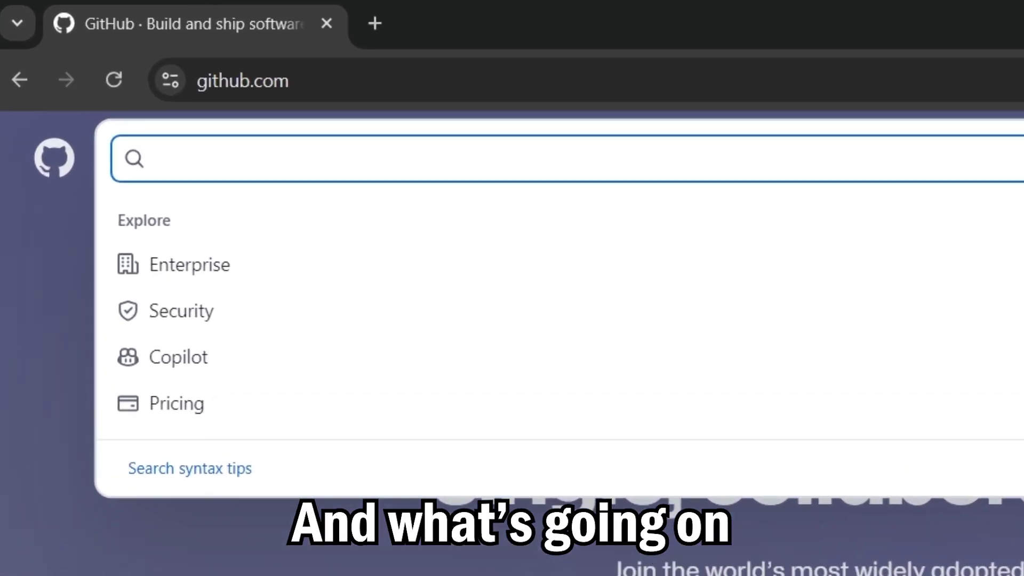
pyautogui.write('Hololive Desktop')
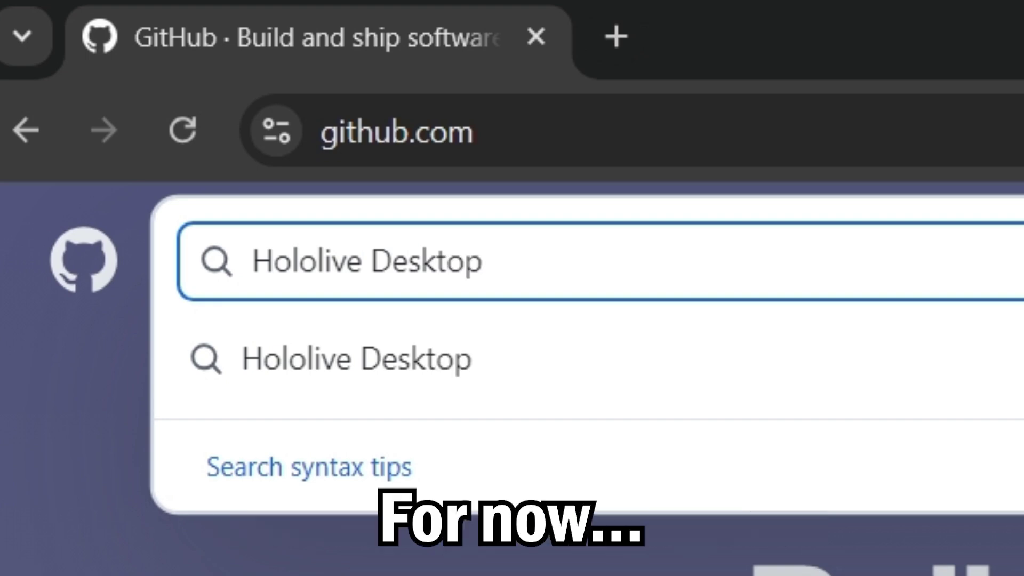
pyautogui.press('Return')
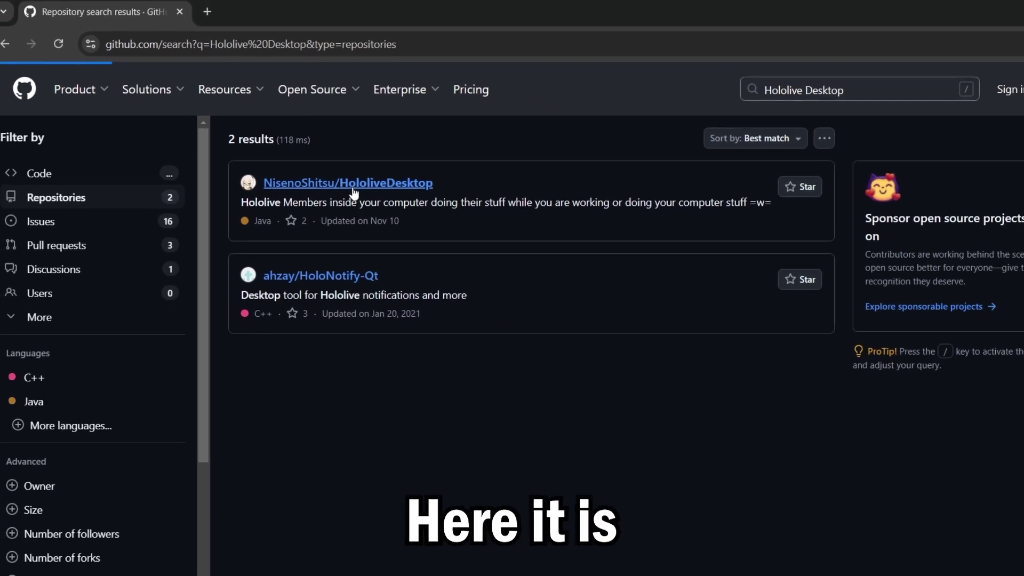
pyautogui.click(415, 224)
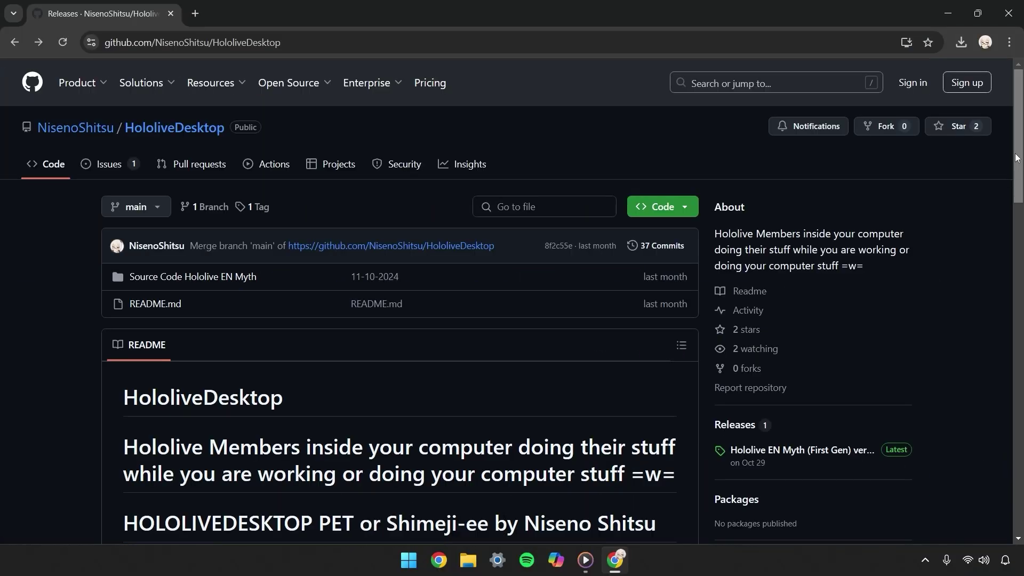
pyautogui.scroll(-3, 512, 288)
pyautogui.scroll(-4, 512, 320)
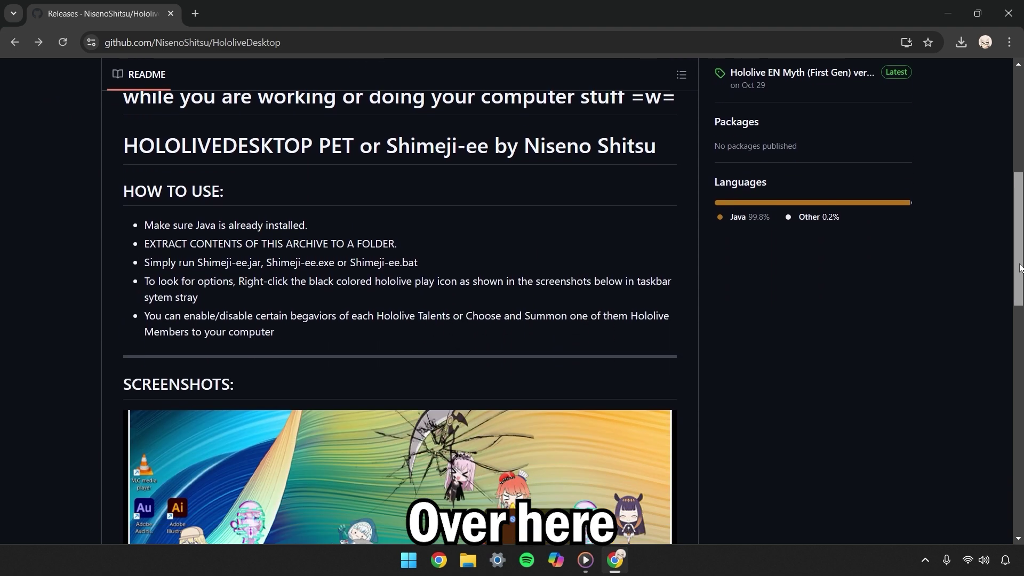
pyautogui.scroll(-4, 513, 321)
pyautogui.scroll(-3, 512, 320)
pyautogui.scroll(-3, 512, 320)
pyautogui.scroll(-2, 512, 320)
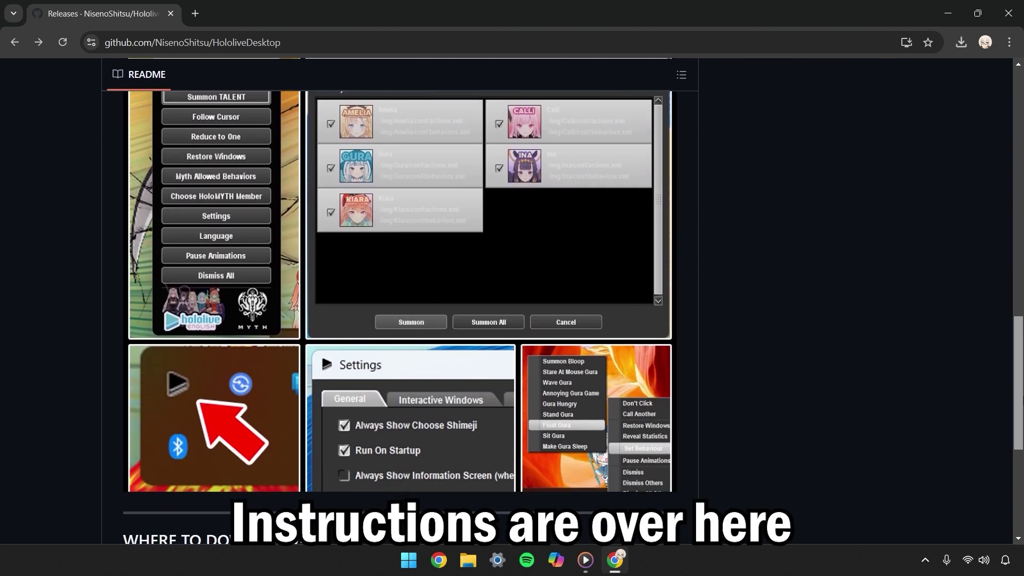
pyautogui.scroll(5, 513, 321)
pyautogui.scroll(4, 512, 320)
pyautogui.scroll(2, 513, 320)
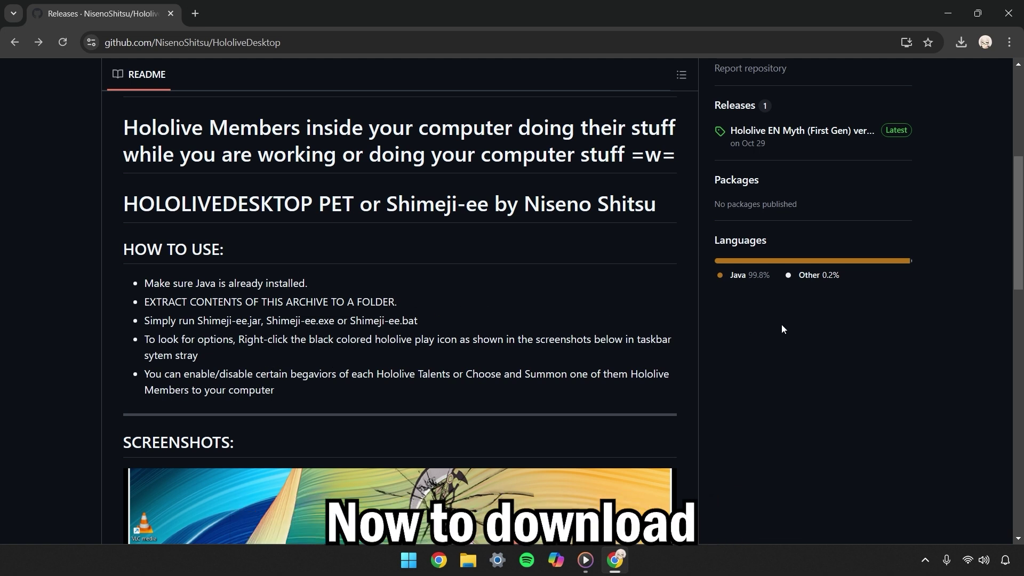
pyautogui.scroll(1, 1004, 257)
pyautogui.scroll(2, 1003, 257)
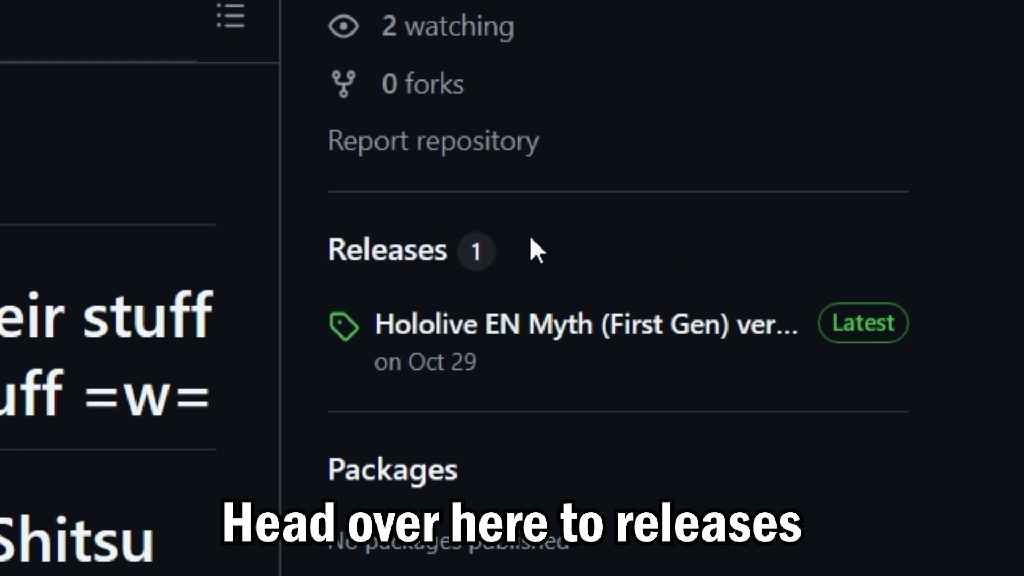
# Download HololiveEN.MythFirstGen.zip from the repository's latest release assets
pyautogui.click(400, 254)
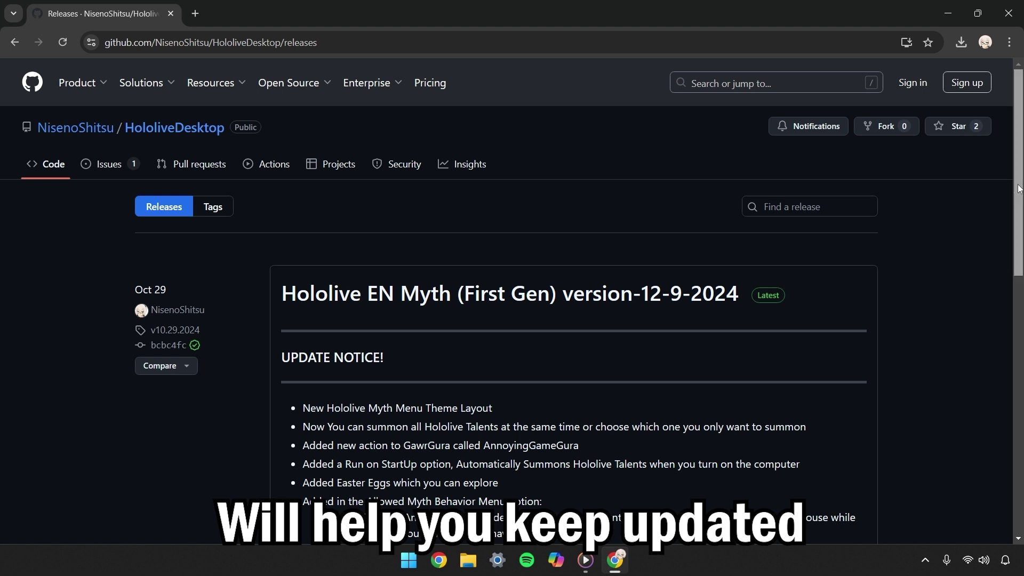
pyautogui.moveTo(1019, 188); pyautogui.dragTo(1019, 288)
pyautogui.scroll(3, 539, 261)
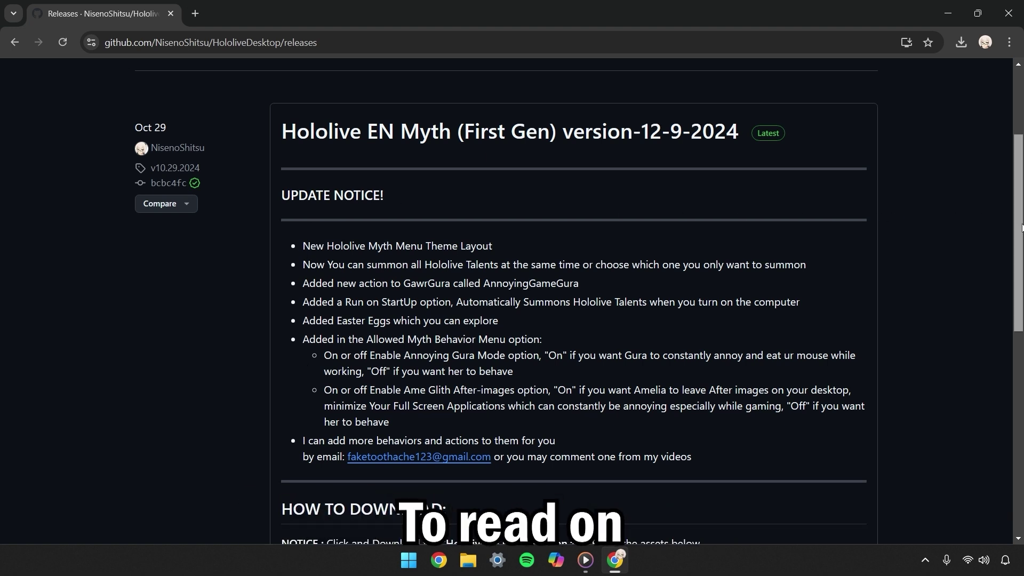
pyautogui.scroll(-3, 512, 288)
pyautogui.scroll(-2, 576, 371)
pyautogui.scroll(-1, 576, 371)
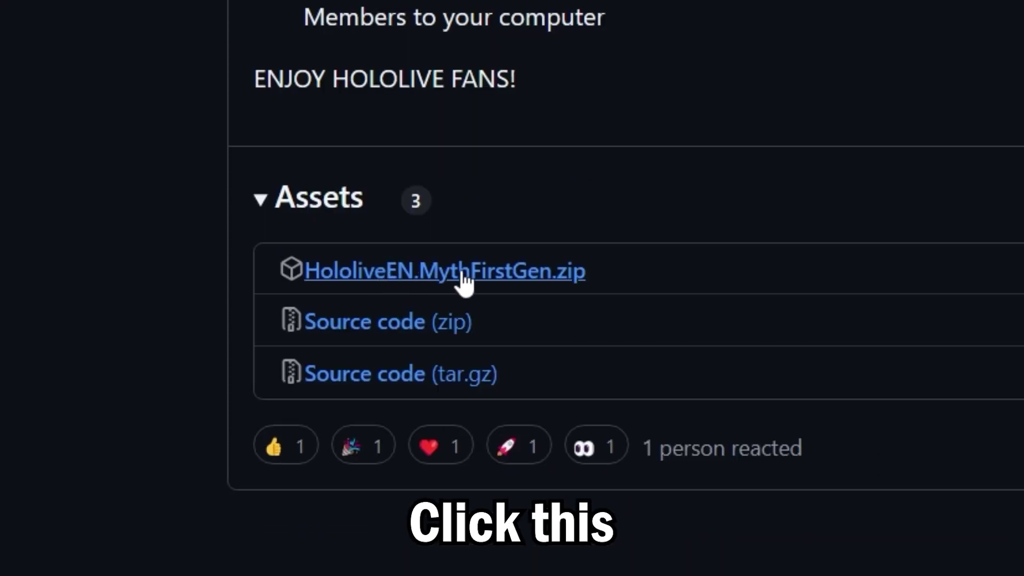
pyautogui.click(462, 282)
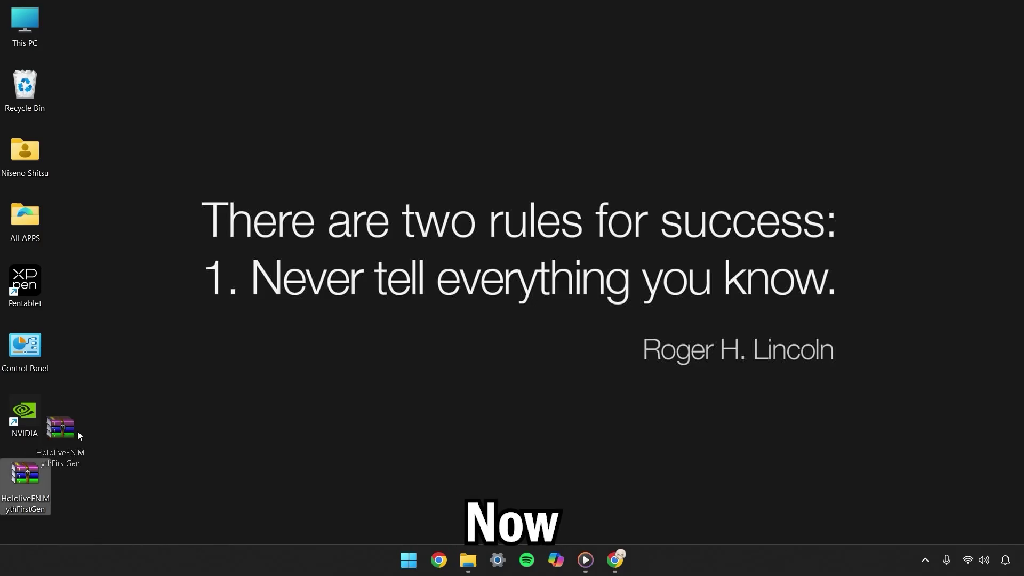
# Move the HololiveEN.MythFirstGen zip onto the desktop and extract it to the Desktop
pyautogui.moveTo(77, 431)
pyautogui.mouseDown()
pyautogui.moveTo(509, 121)
pyautogui.moveTo(492, 163)
pyautogui.mouseUp()
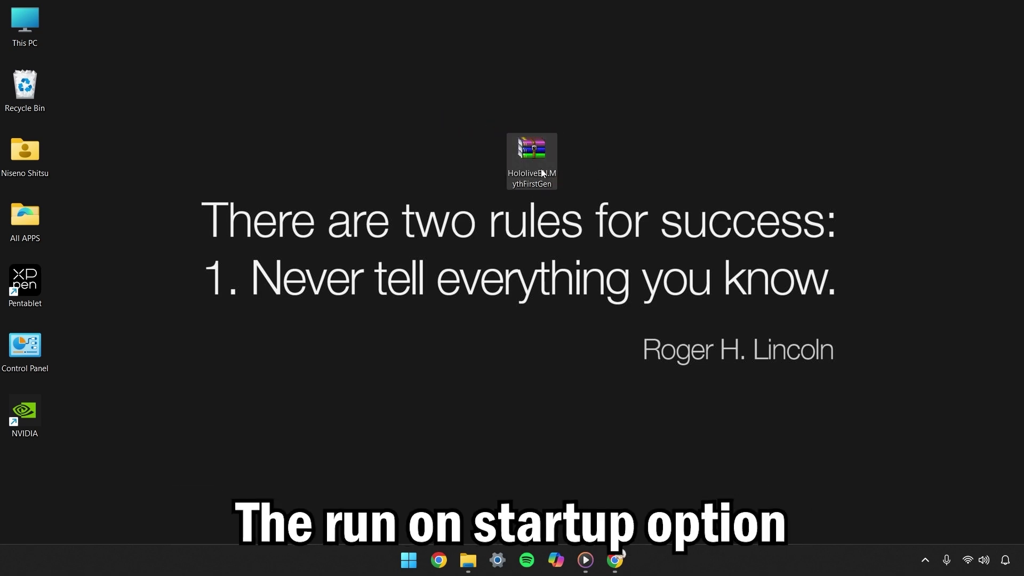
pyautogui.rightClick(547, 161)
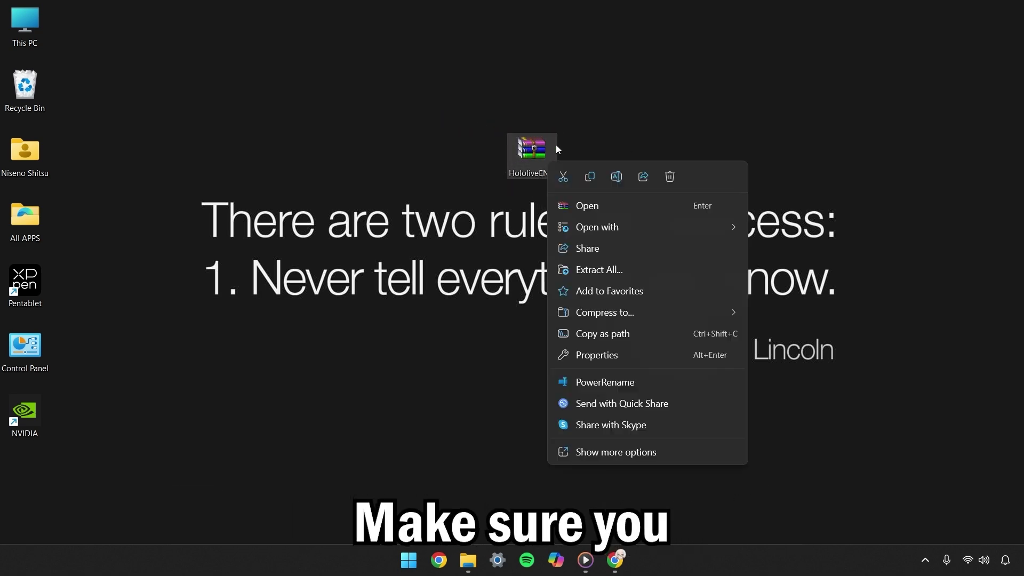
pyautogui.click(651, 453)
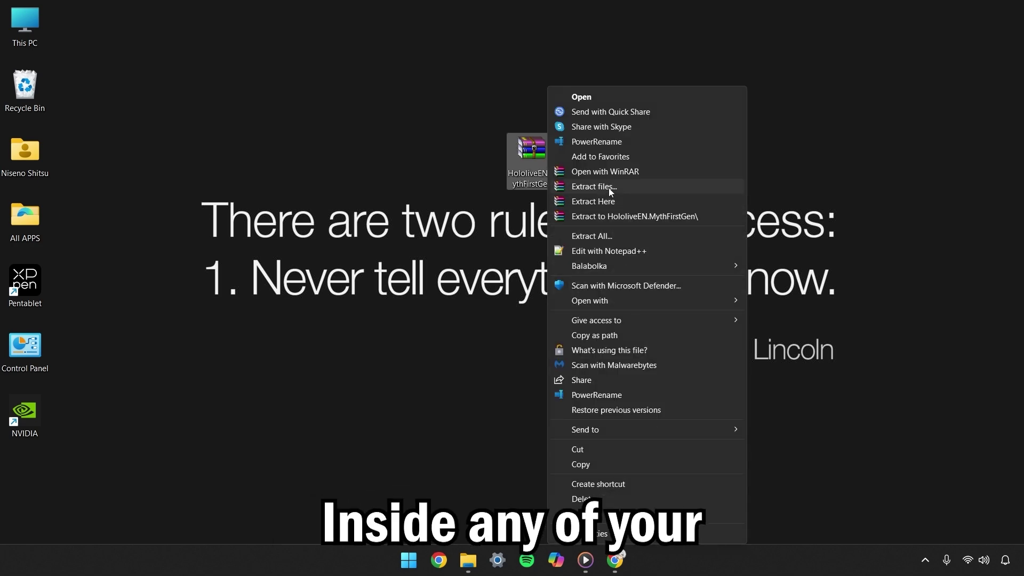
pyautogui.click(594, 187)
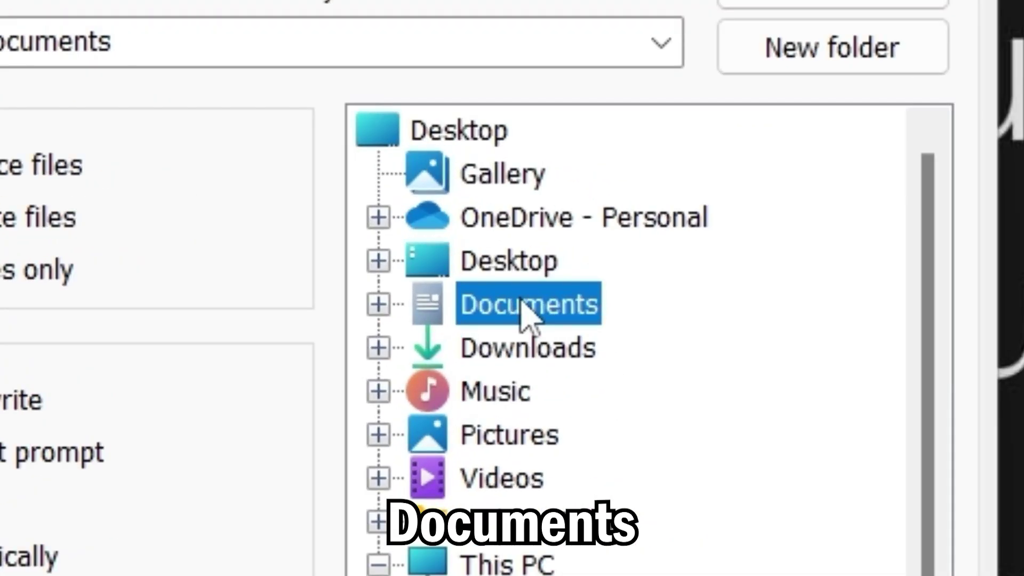
pyautogui.click(556, 352)
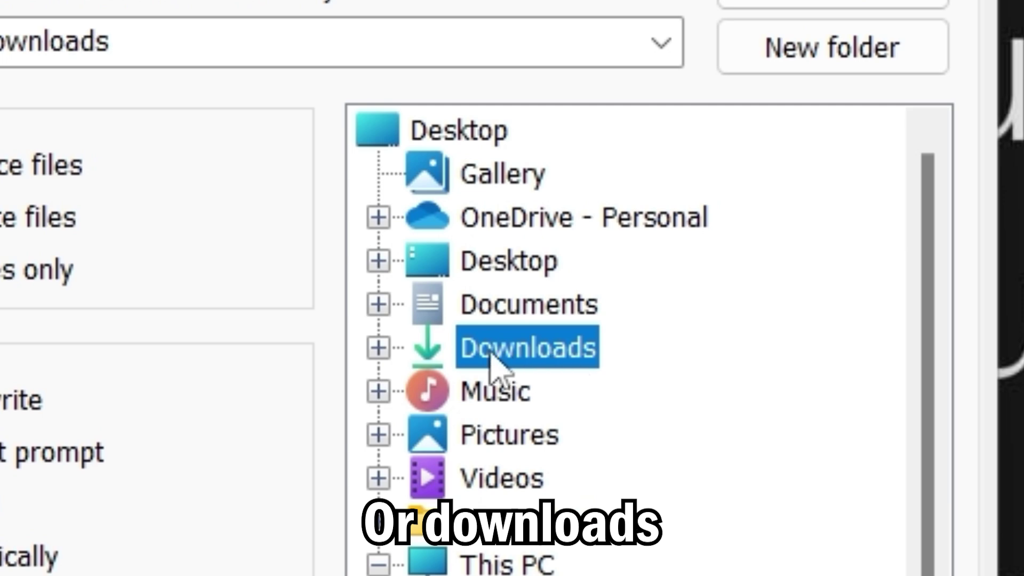
pyautogui.click(509, 264)
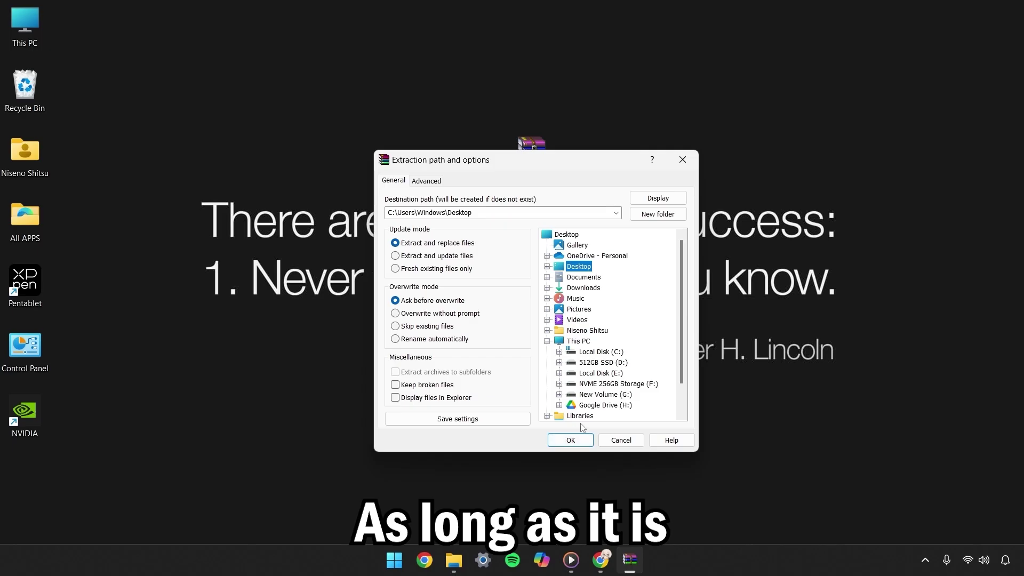
pyautogui.click(571, 440)
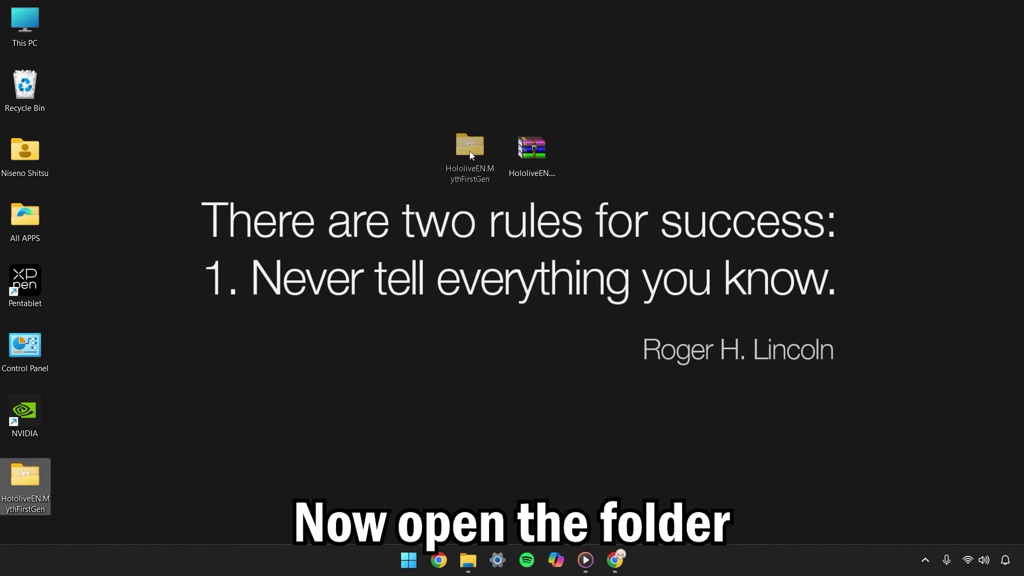
# Install Java with the jre-8u431-windows-x64 installer, then open the HololiveEN MythFirstGen program folder
pyautogui.doubleClick(477, 161)
pyautogui.doubleClick(480, 233)
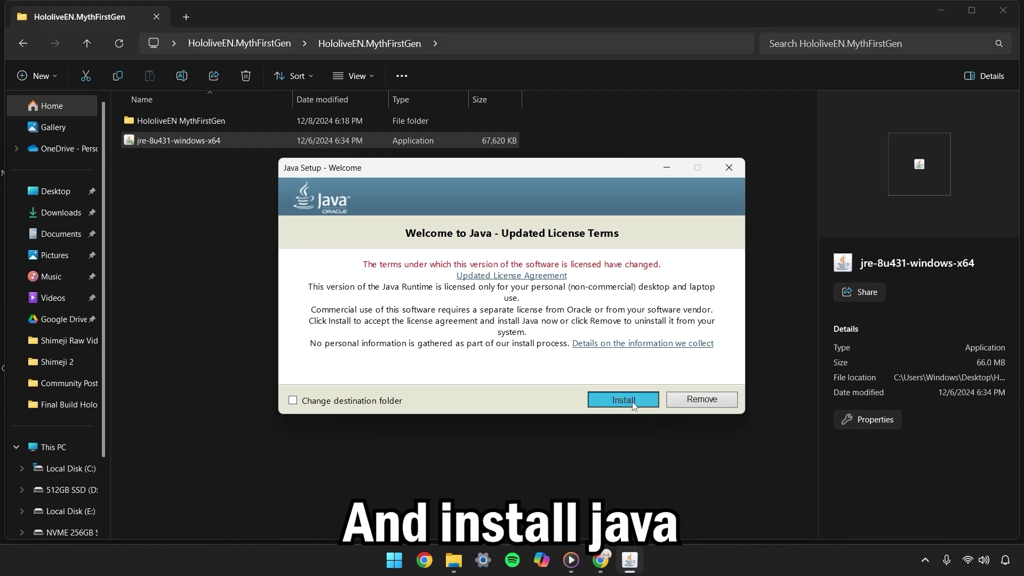
pyautogui.click(624, 400)
pyautogui.click(702, 400)
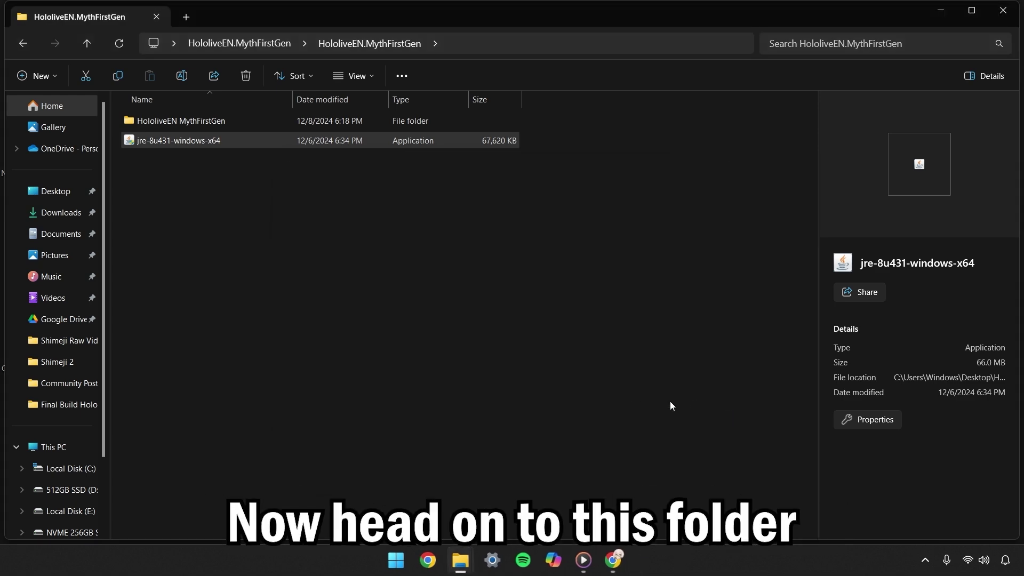
pyautogui.doubleClick(433, 212)
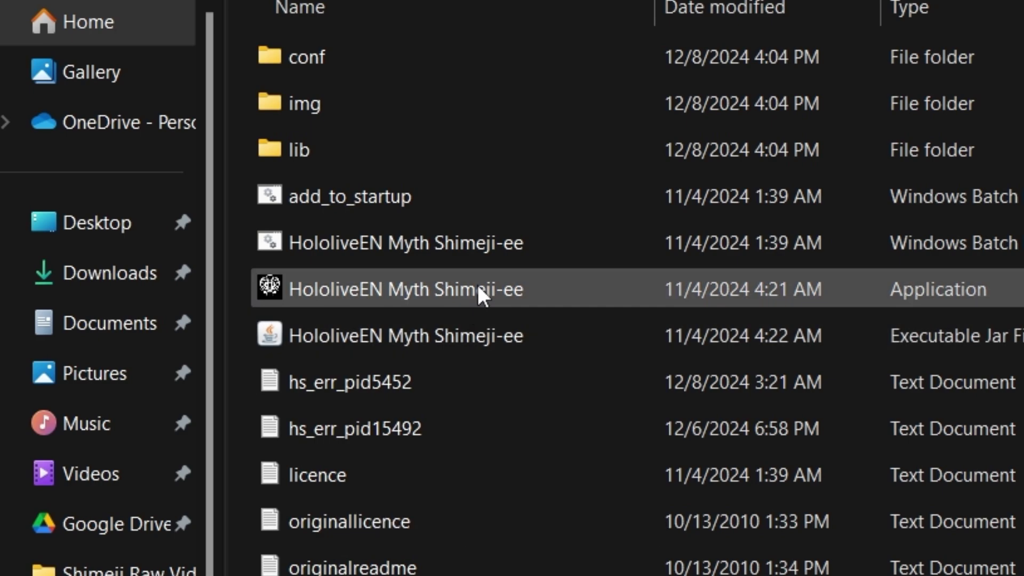
# Run the HololiveEN Myth Shimeji-ee application and nudge the HoloMyth Members summon dialog slightly upward
pyautogui.doubleClick(446, 281)
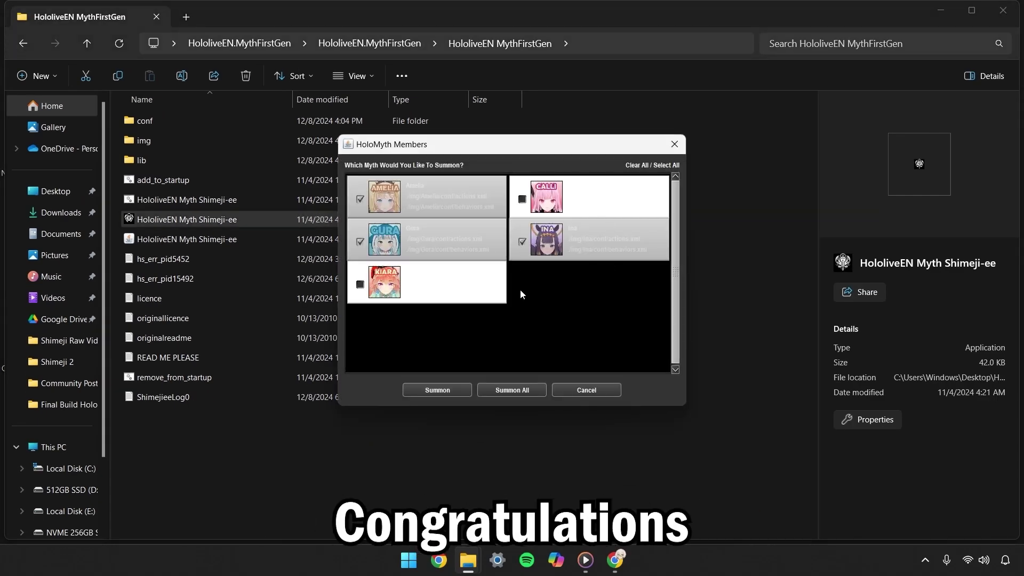
pyautogui.moveTo(564, 146); pyautogui.dragTo(563, 135)
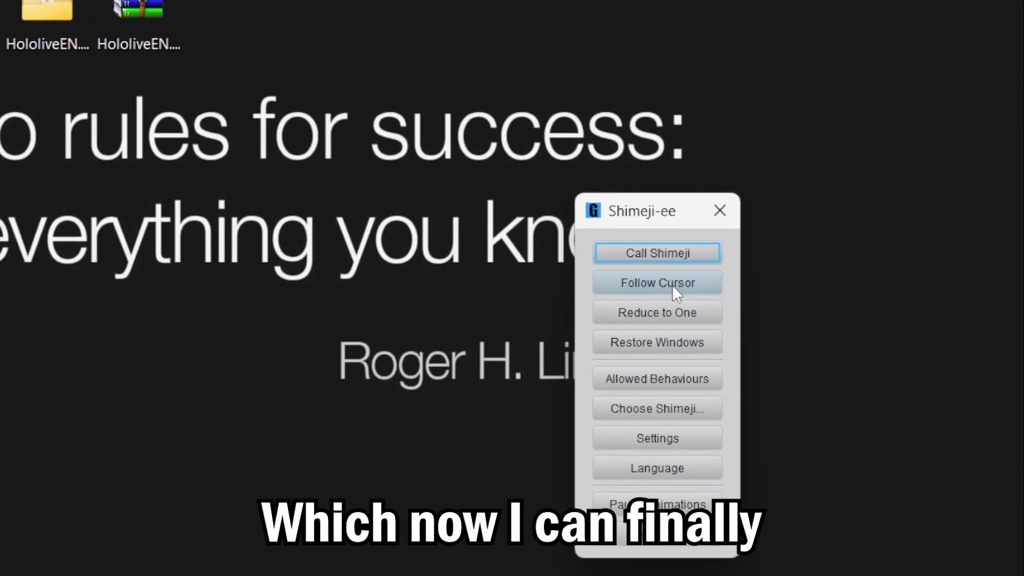
# Choose Follow Cursor in the Shimeji-ee tray menu so the mascots chase the mouse
pyautogui.click(672, 284)
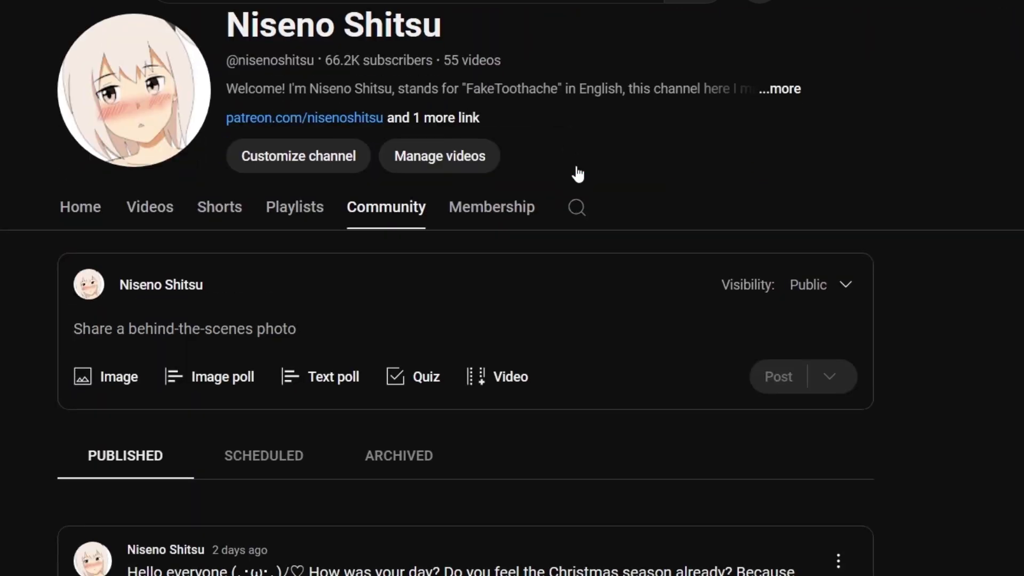
pyautogui.scroll(-3, 592, 182)
pyautogui.scroll(-2, 592, 182)
pyautogui.scroll(-4, 592, 190)
pyautogui.scroll(-4, 592, 189)
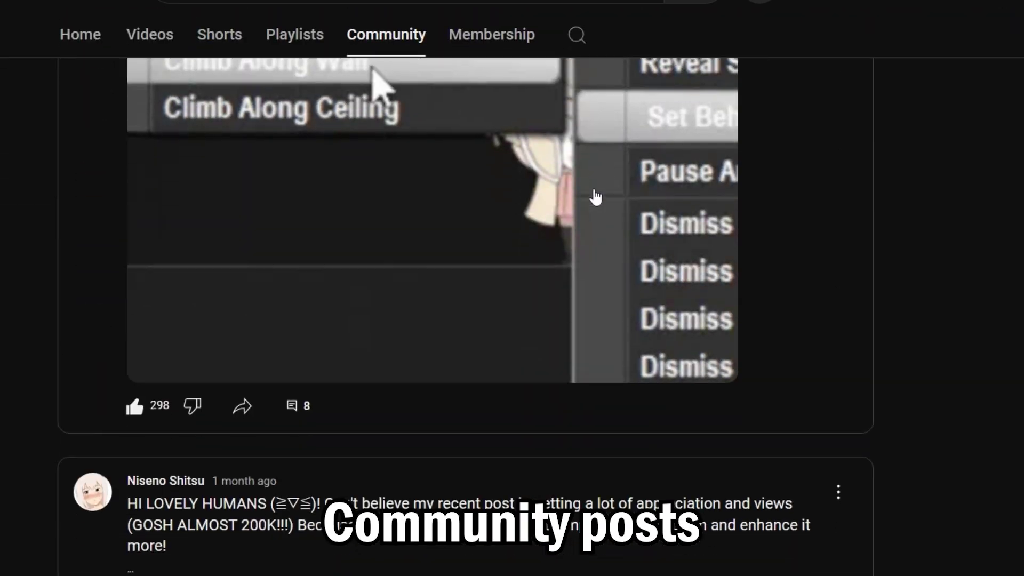